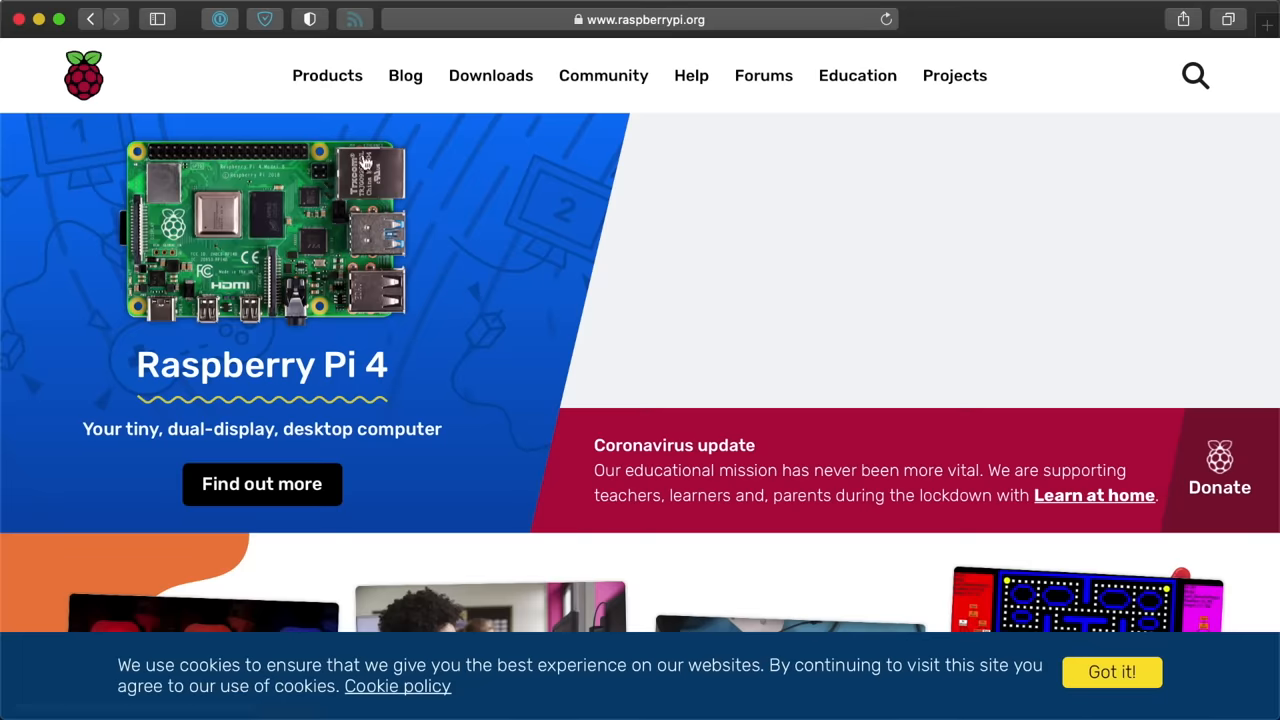
- Go to the Raspberry Pi products page from the site navigation
left_click(309, 80)
scroll(750, 390, "down", 10)
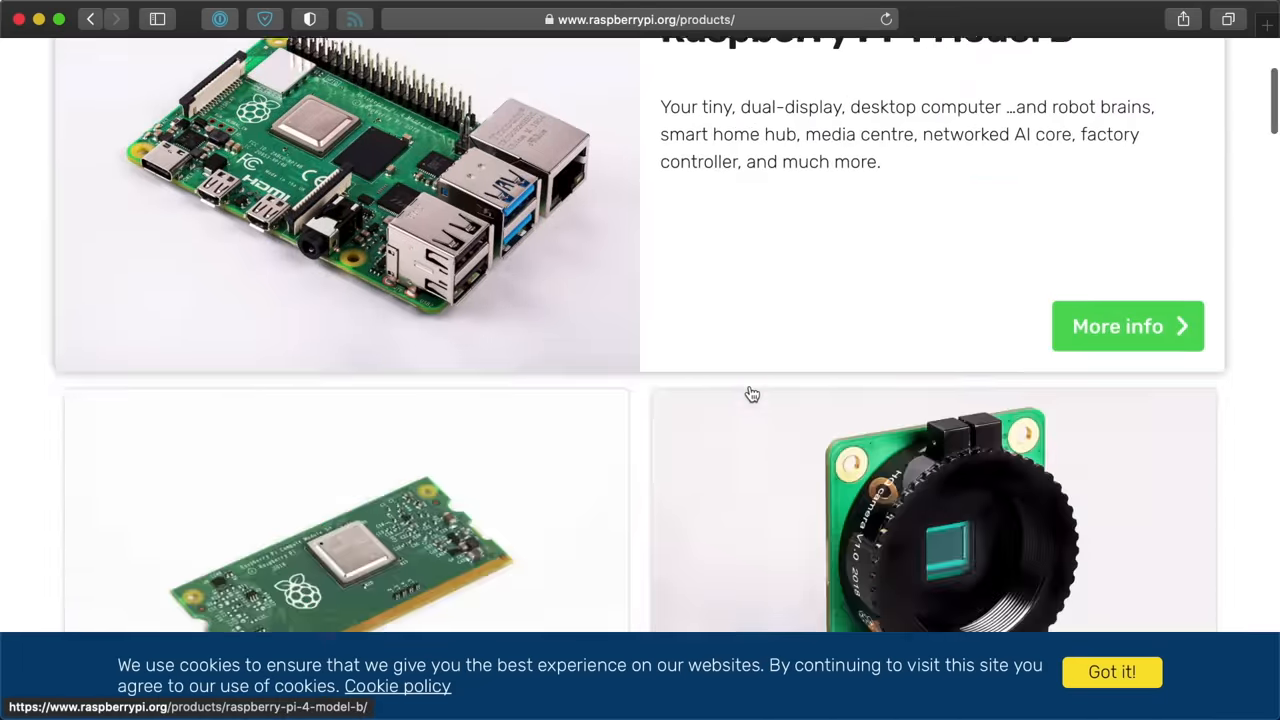
scroll(750, 390, "down", 10)
scroll(750, 392, "down", 10)
scroll(750, 392, "down", 10)
scroll(750, 392, "down", 10)
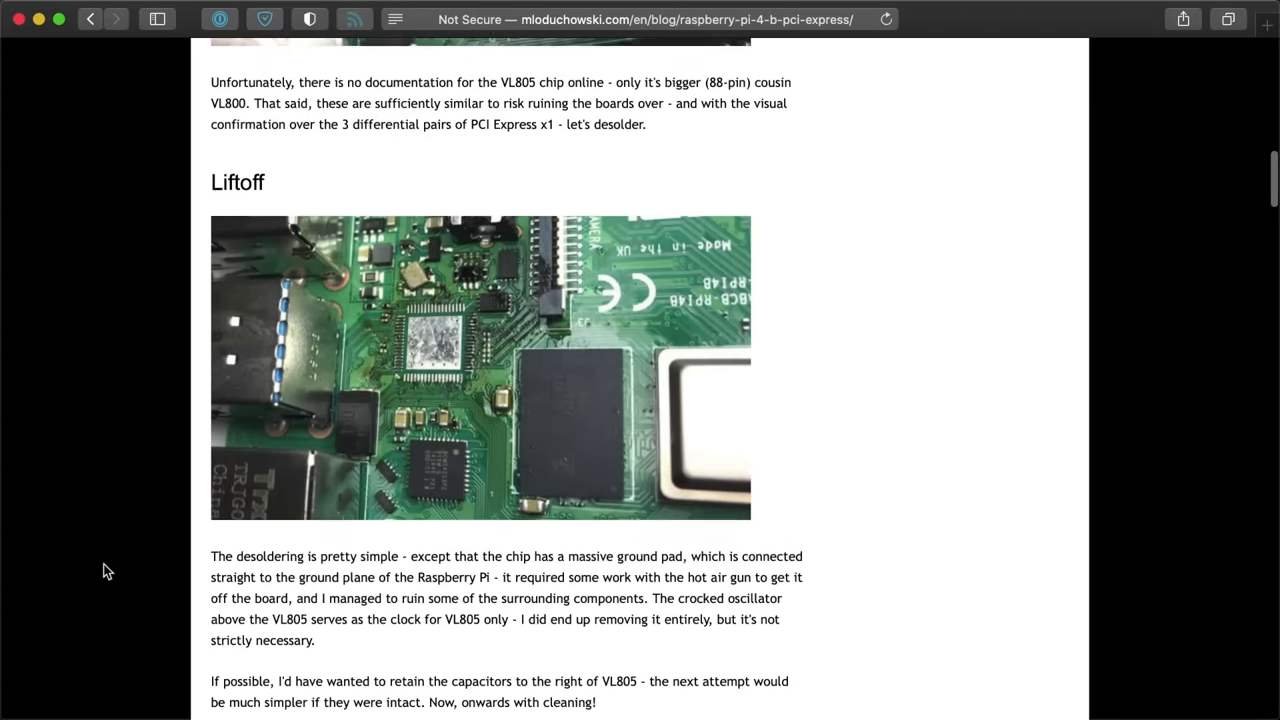
scroll(150, 540, "down", 1)
scroll(437, 360, "down", 10)
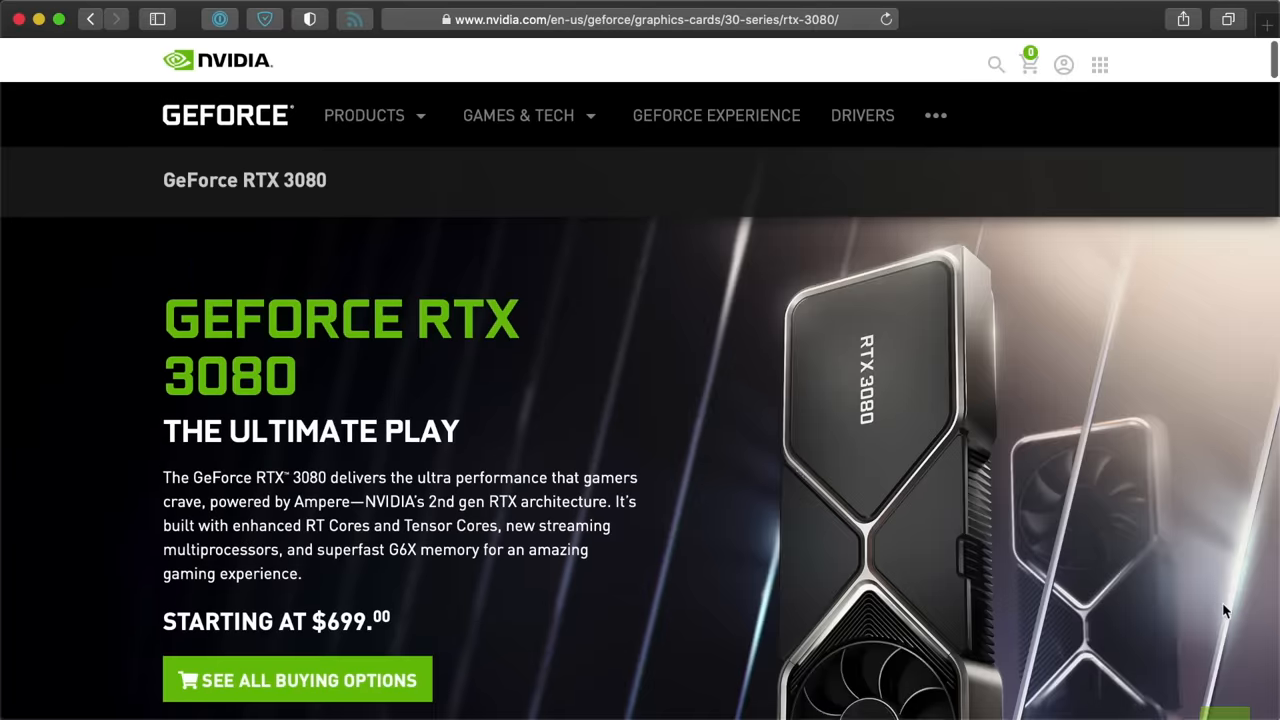
scroll(1222, 603, "down", 2)
scroll(1222, 603, "down", 3)
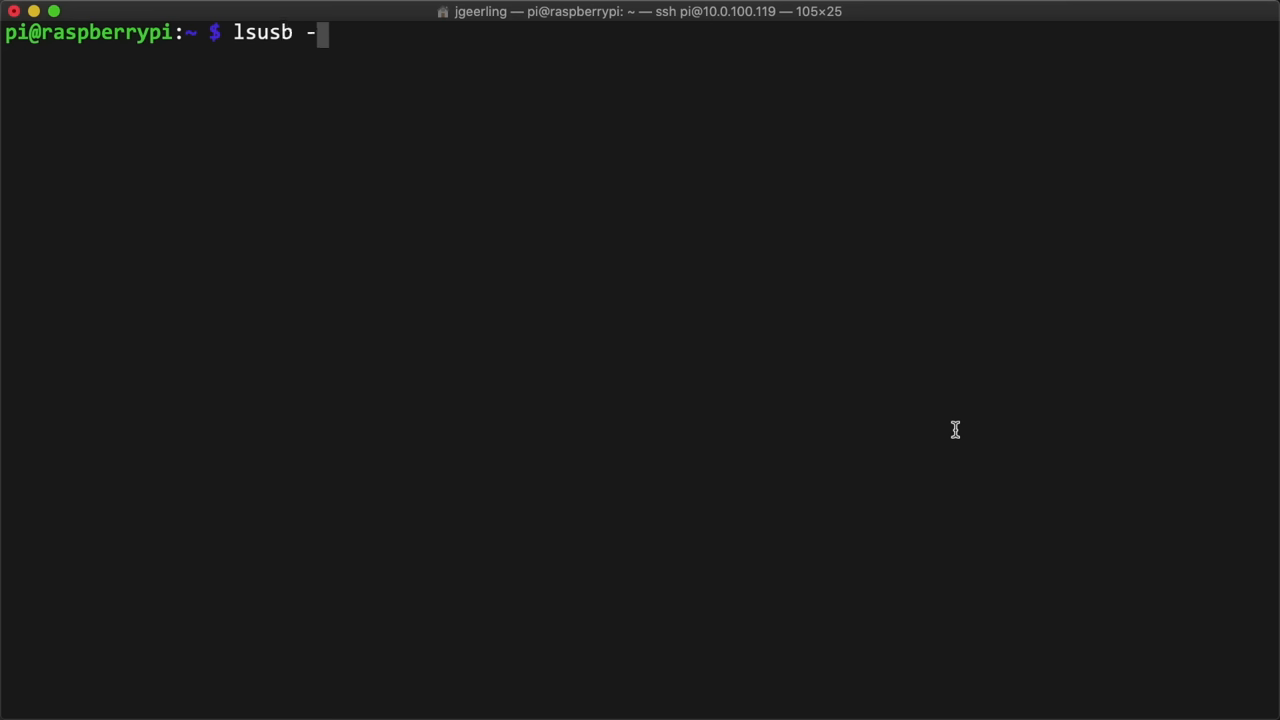
type("t")
- Run lsusb -t, lsblk and 'dmesg | grep nvme', then lsblk again showing the 232.9G nvme0n1 disk
key("Return")
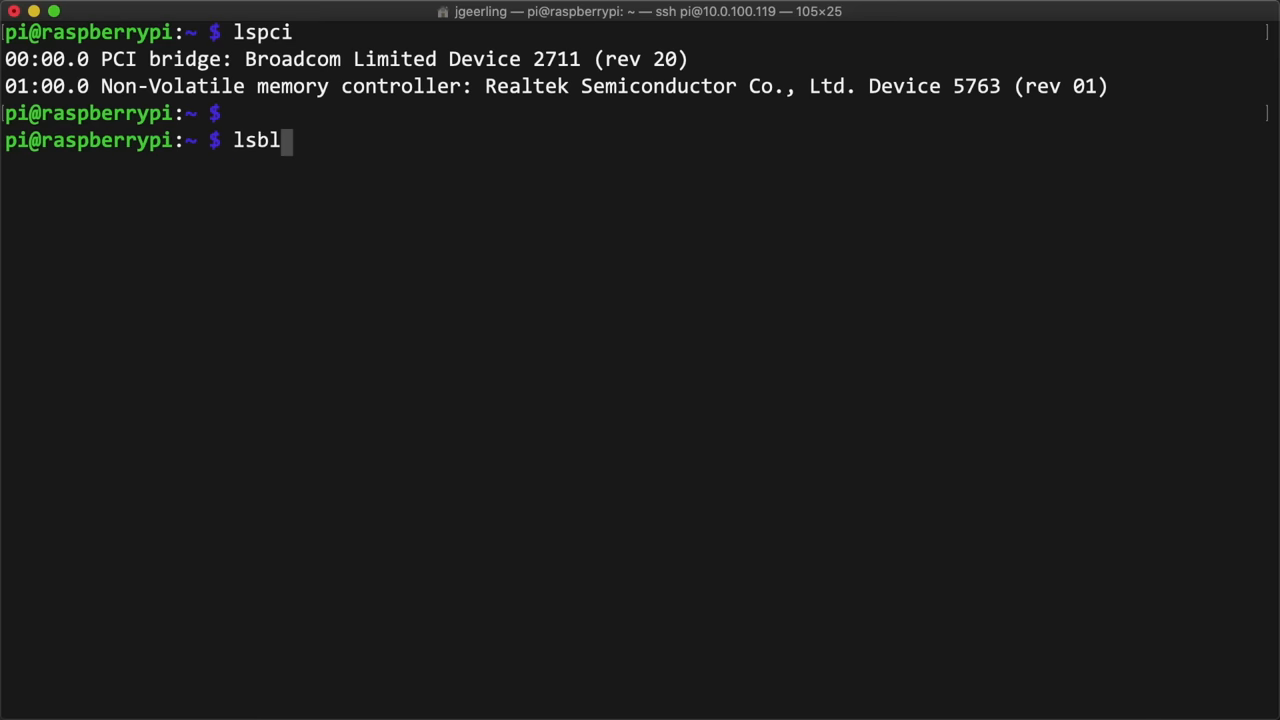
type("k")
key("Return")
type("dmesg | grep n")
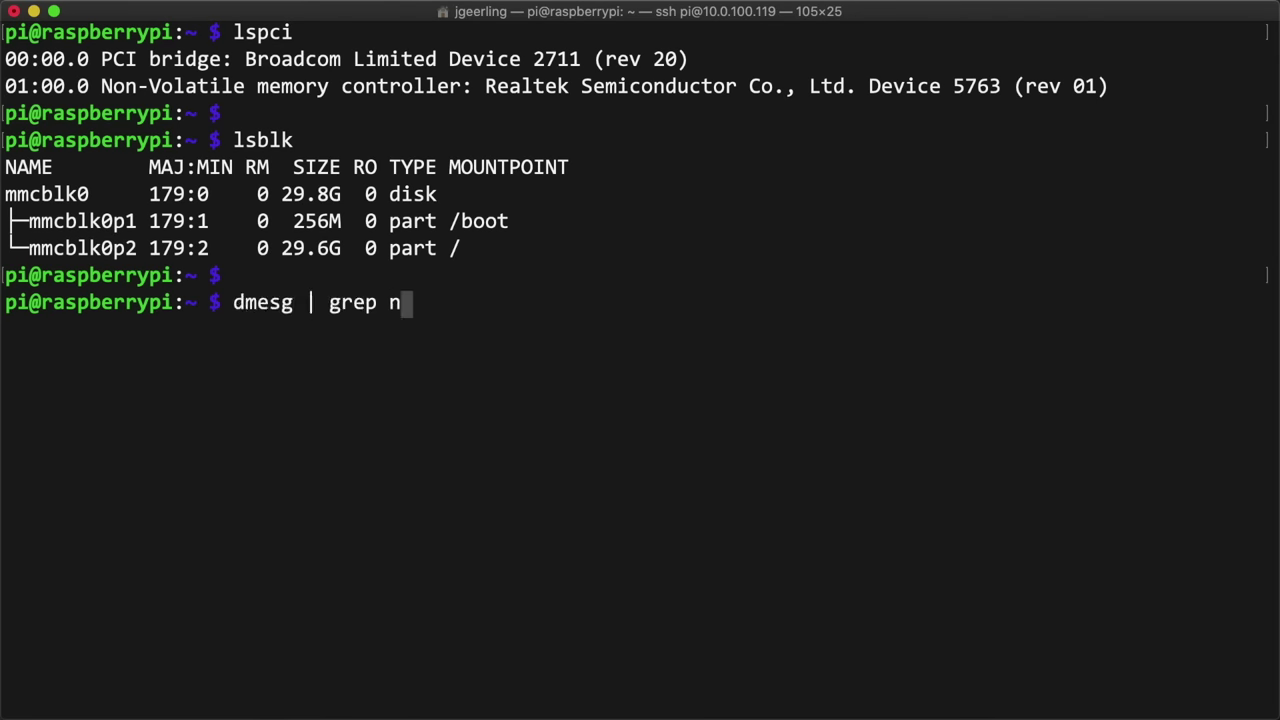
type("vme")
key("Return")
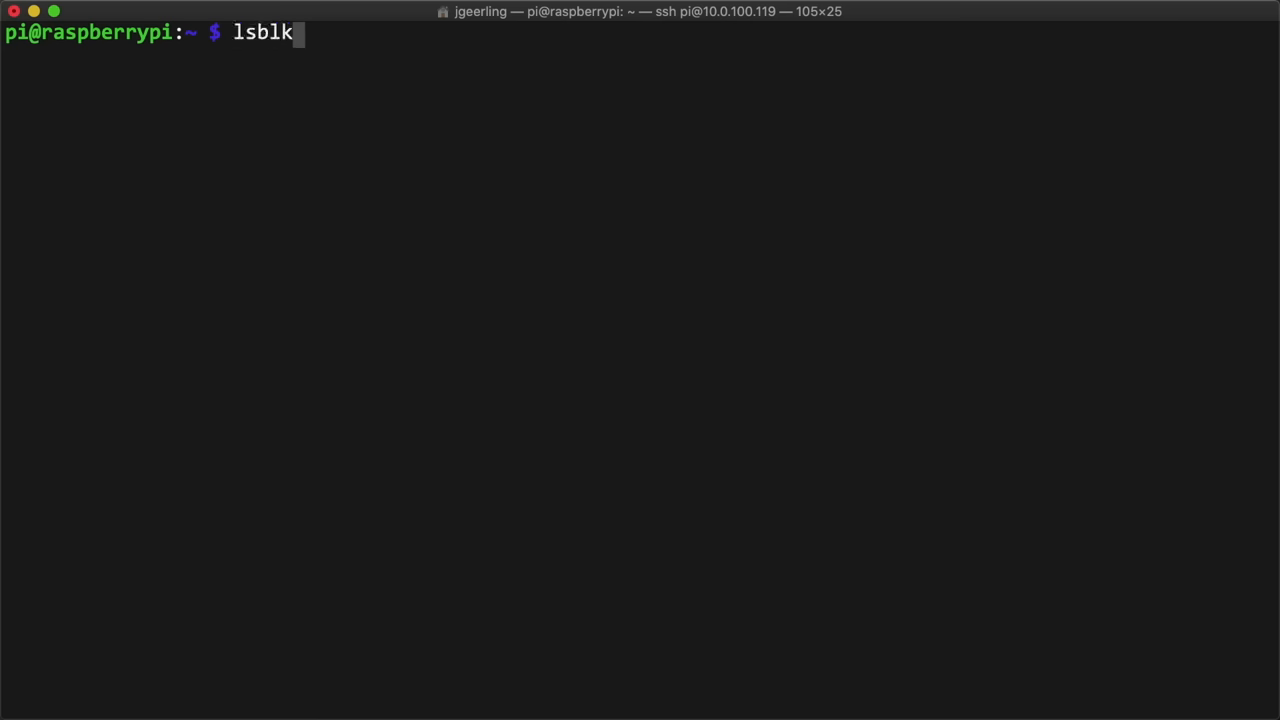
key("Return")
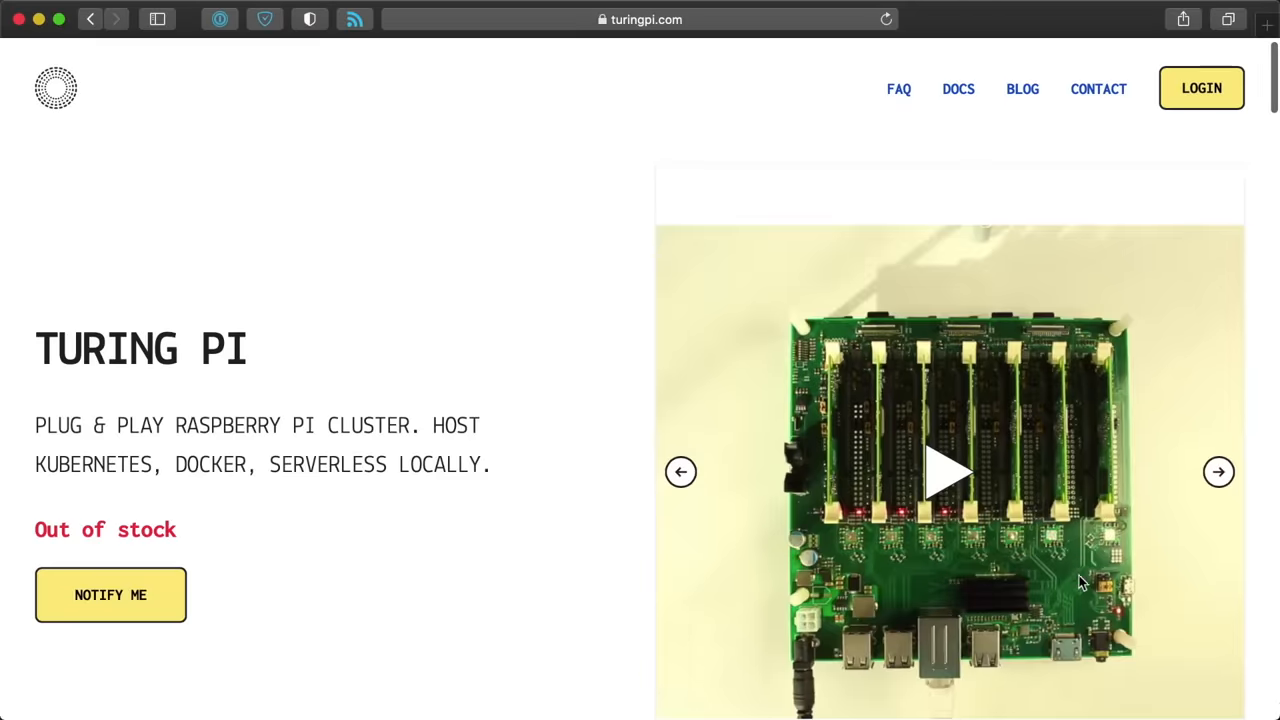
scroll(938, 390, "down", 2)
- Play the Turing Pi carousel video and advance to the cluster-board slide
left_click(941, 380)
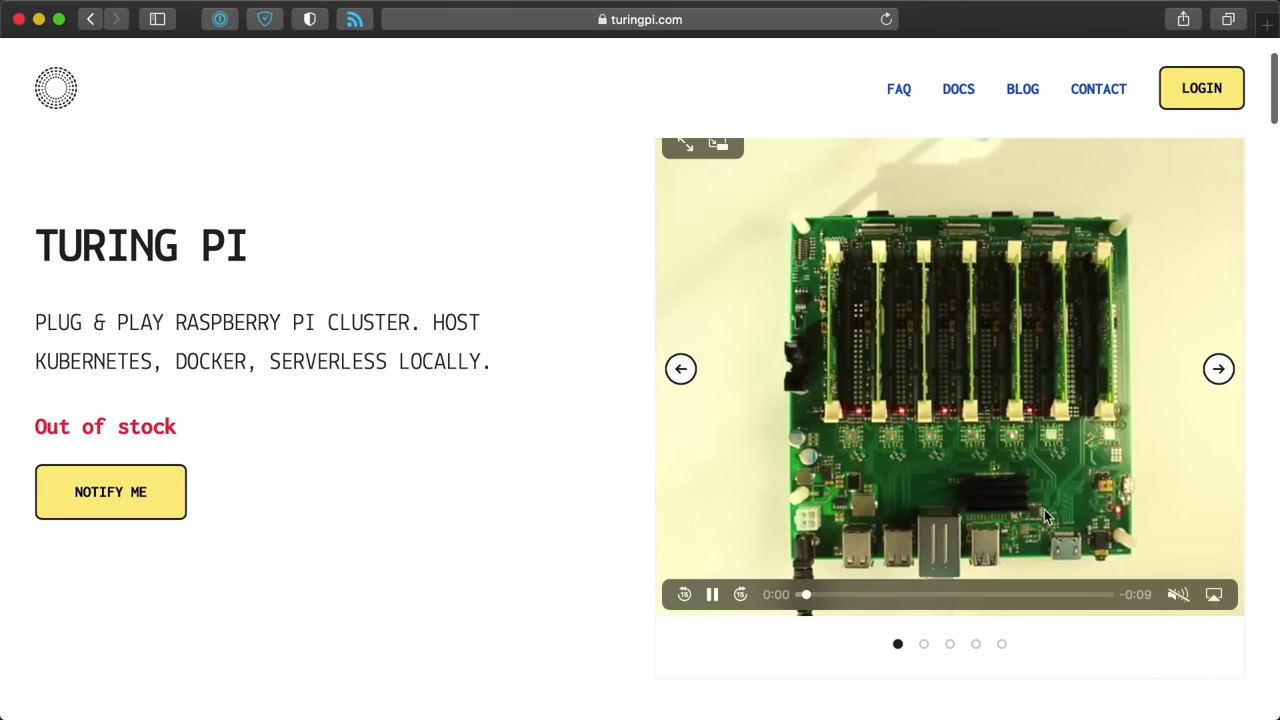
left_click(1218, 370)
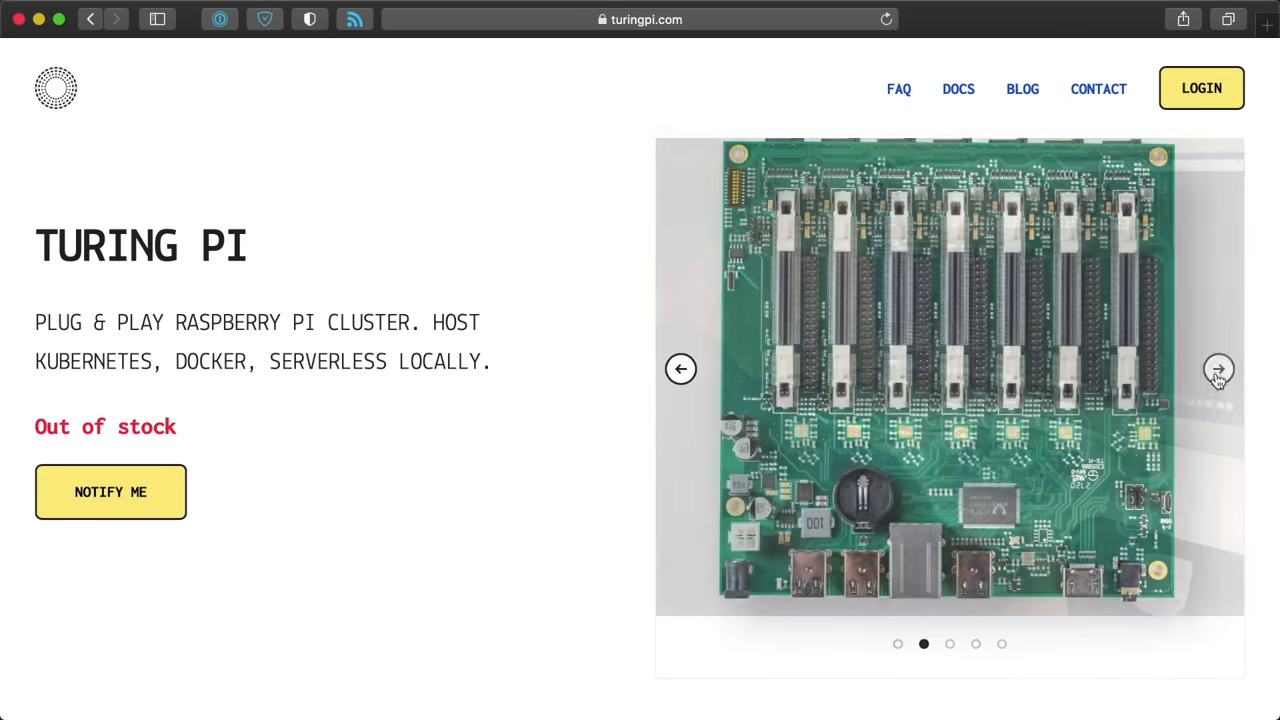